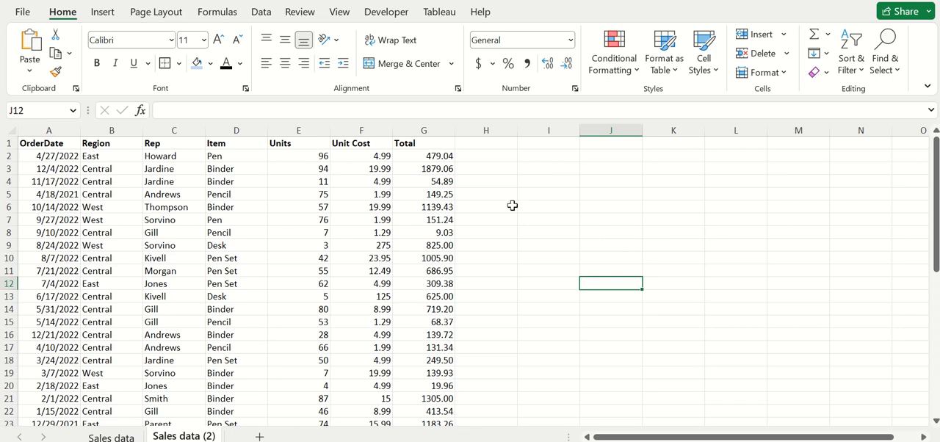
Add a "Tax" header in cell H1, next to the Total column
left_click(417, 130)
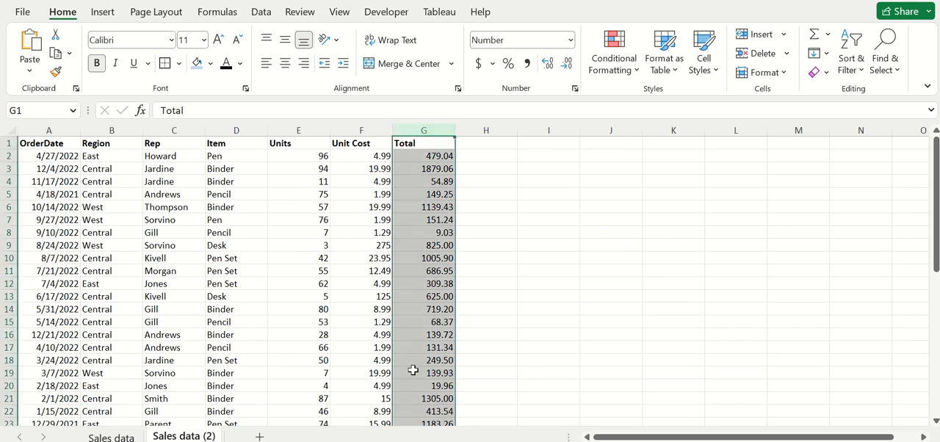
left_click(485, 144)
type("Tax")
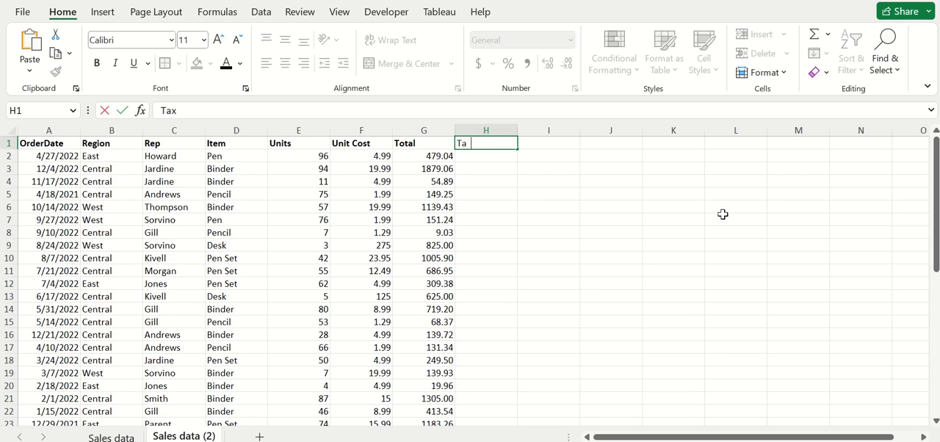
left_click(564, 219)
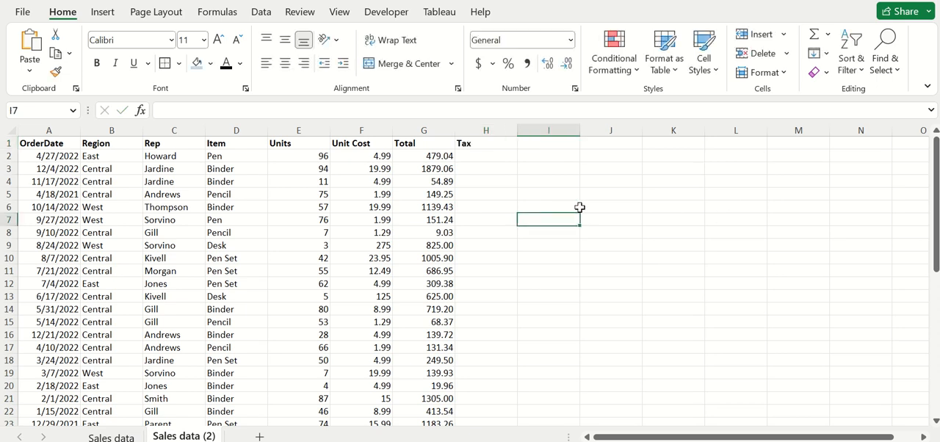
Calculate the tax for the first order in H2 with the formula =G2*.1
left_click(485, 155)
type("=")
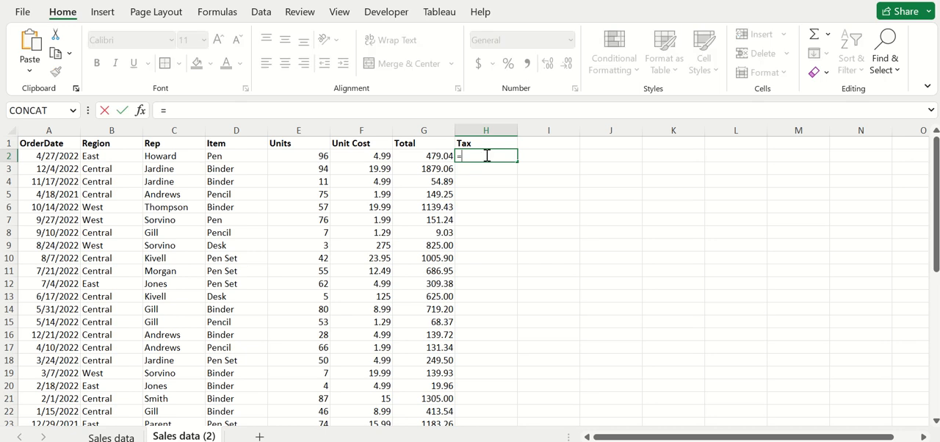
left_click(417, 159)
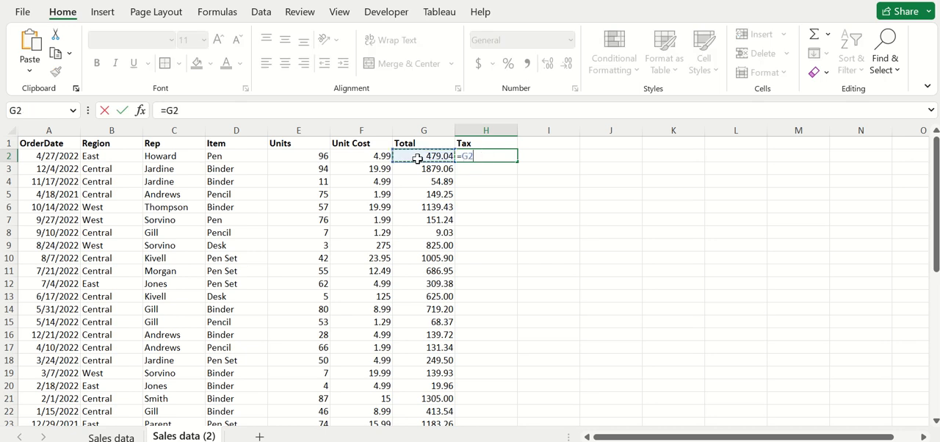
type("*.1")
key("Return")
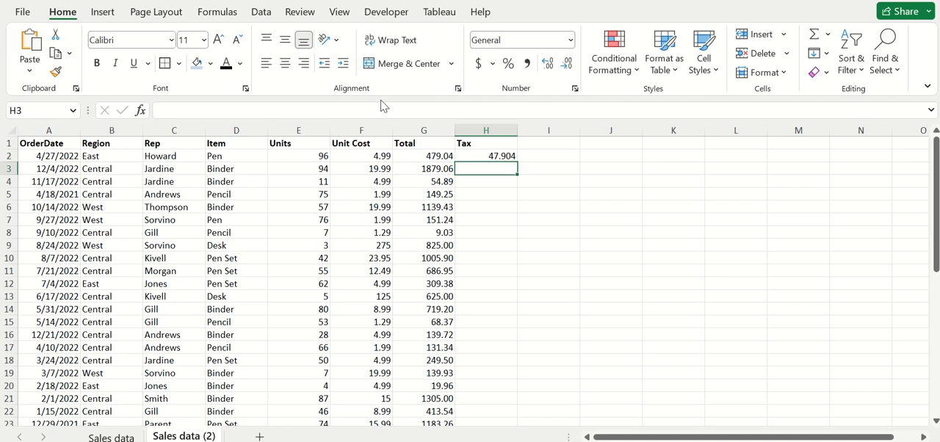
Fill the H2 tax formula down the whole Tax column to the end of the data
left_click(499, 155)
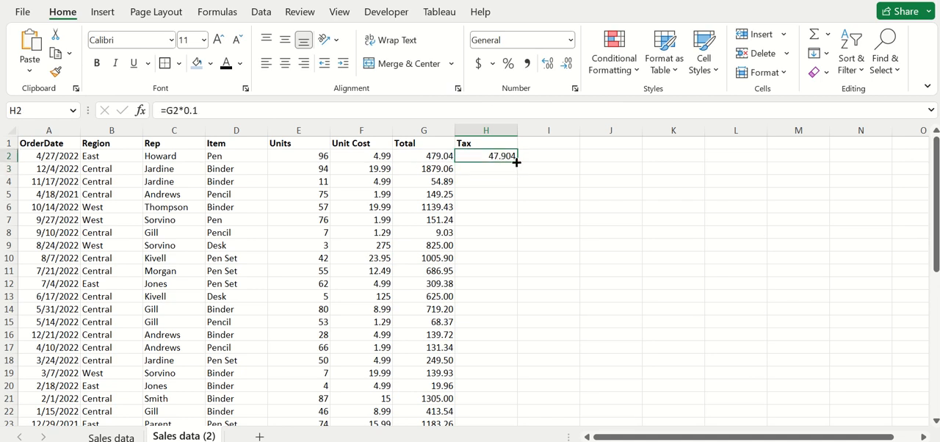
double_click(517, 164)
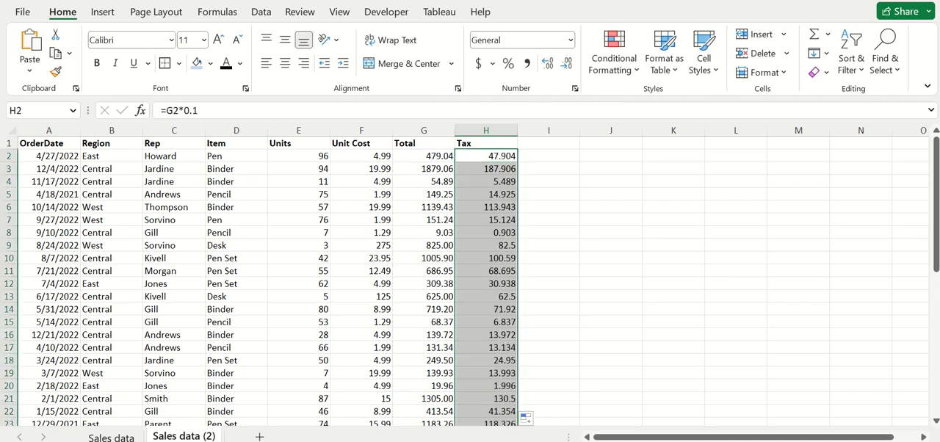
left_click(605, 259)
Check the formulas in Tax cells H2 to H5 against the Total cells they reference
left_click(488, 156)
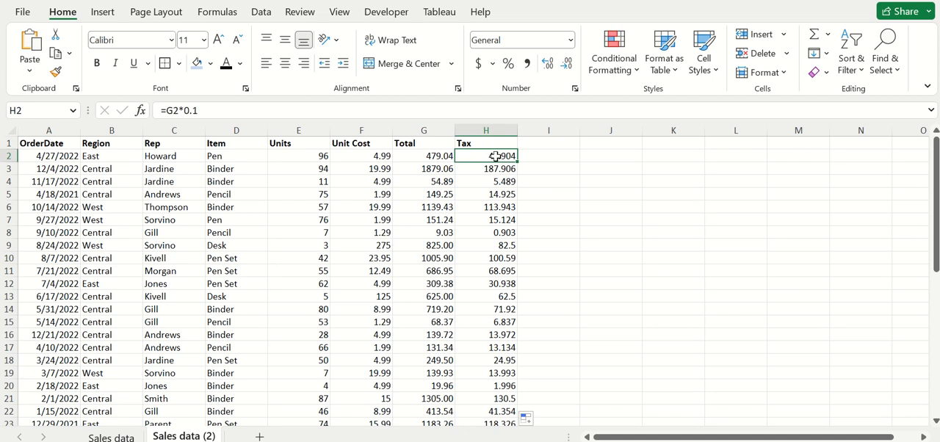
left_click(434, 157)
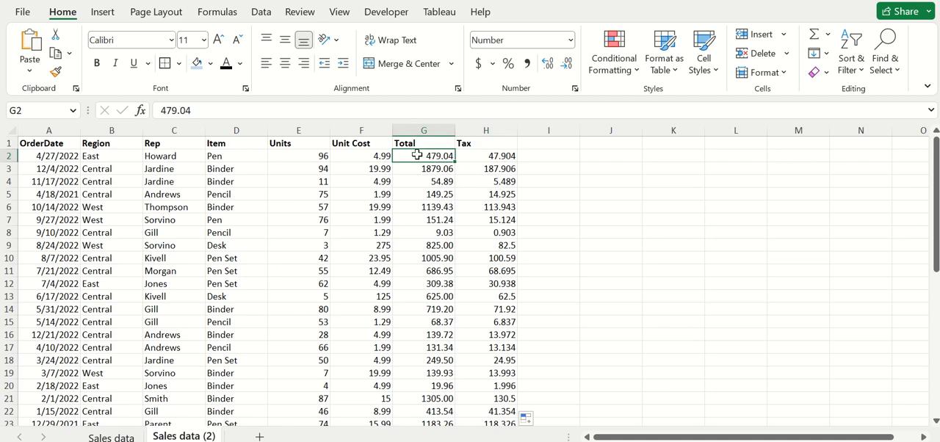
left_click(492, 156)
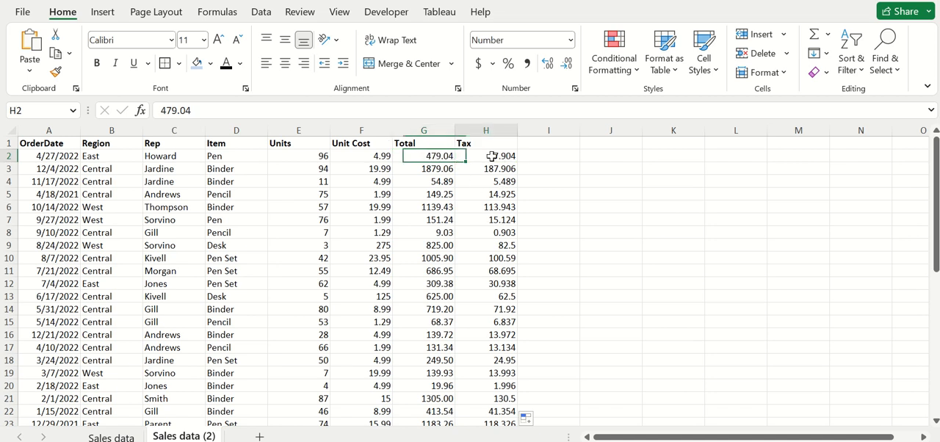
left_click(492, 168)
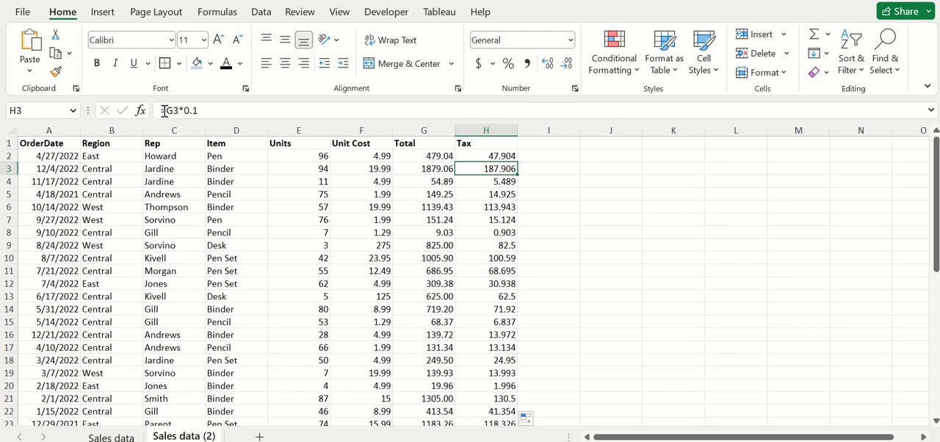
left_click(417, 170)
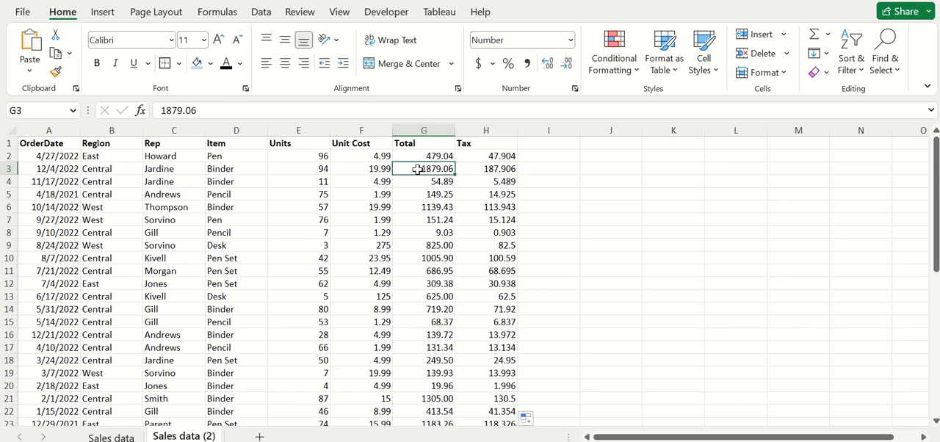
left_click(497, 182)
left_click(498, 192)
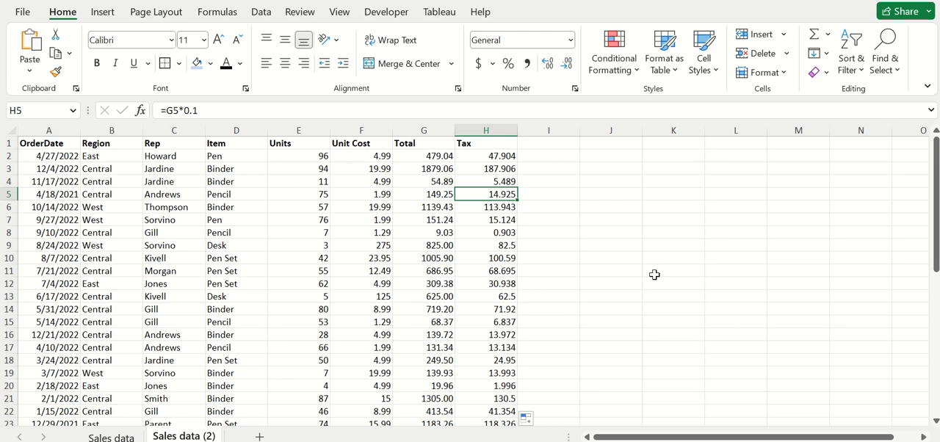
Enter the label "Tax" in L1 and the tax rate .1 in M1
left_click(746, 143)
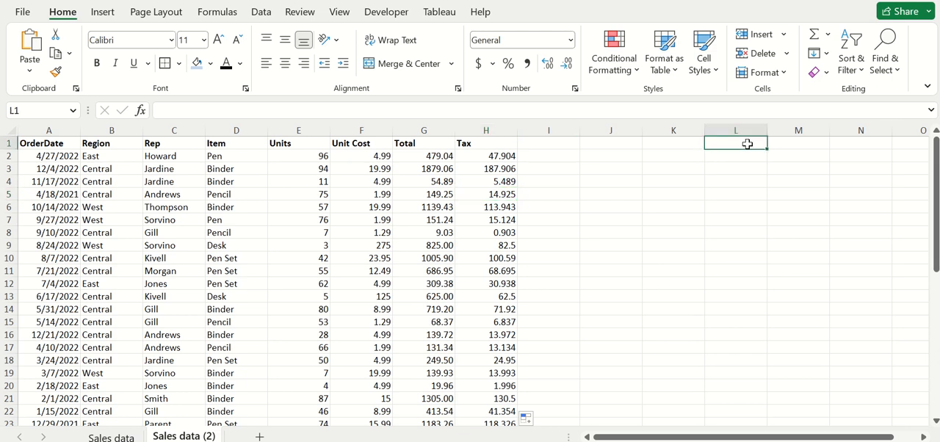
type("Tax")
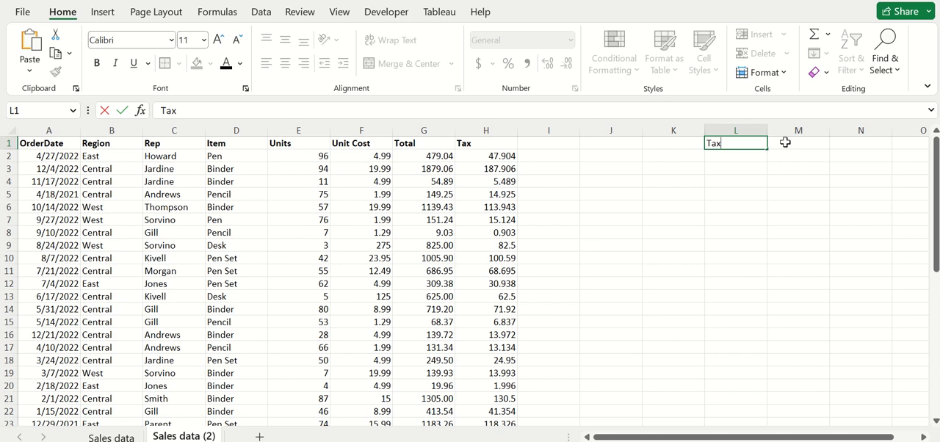
left_click(788, 142)
type("0.1")
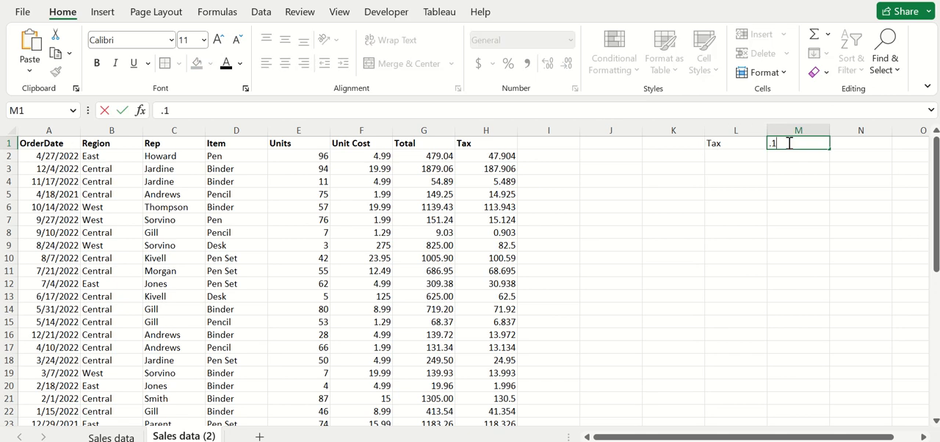
left_click(734, 180)
Put an outside border around the tax rate cells L1:M1
left_click_drag(731, 143, 787, 143)
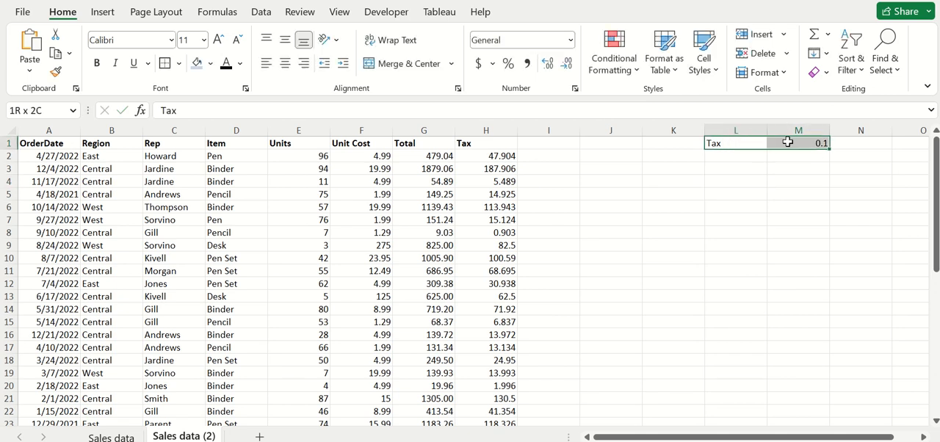
left_click(175, 65)
left_click(856, 269)
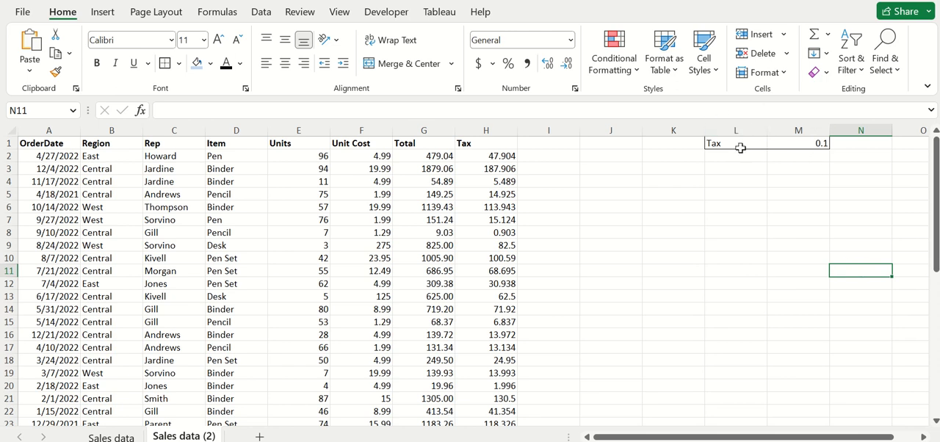
Add a second "Tax" header in cell I1
left_click(547, 143)
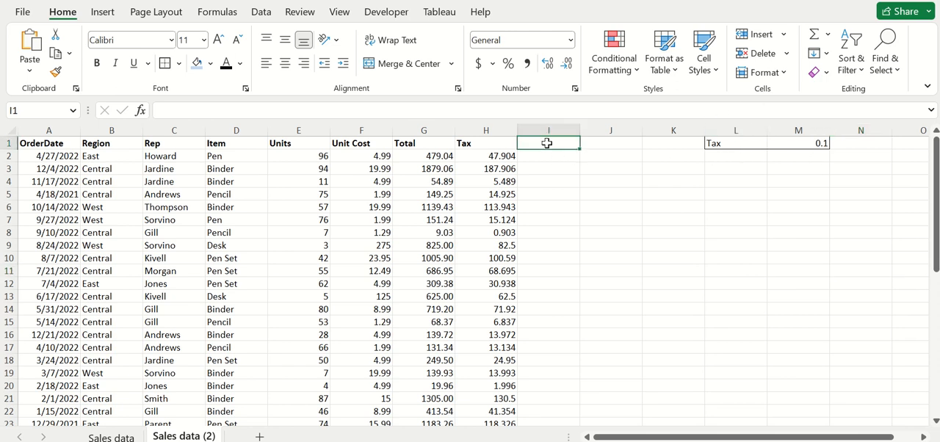
type("Tax")
left_click(656, 225)
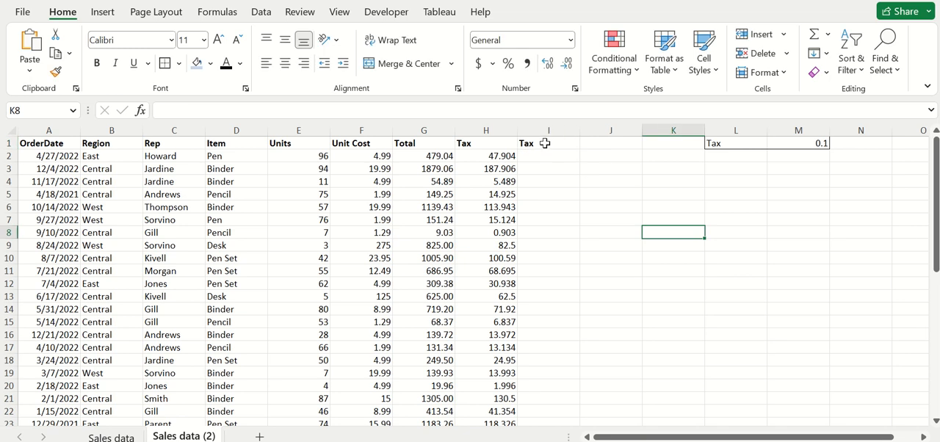
left_click(544, 145)
Calculate the first order's tax in I2 from the rate cell with the formula =G2*M1
left_click(545, 153)
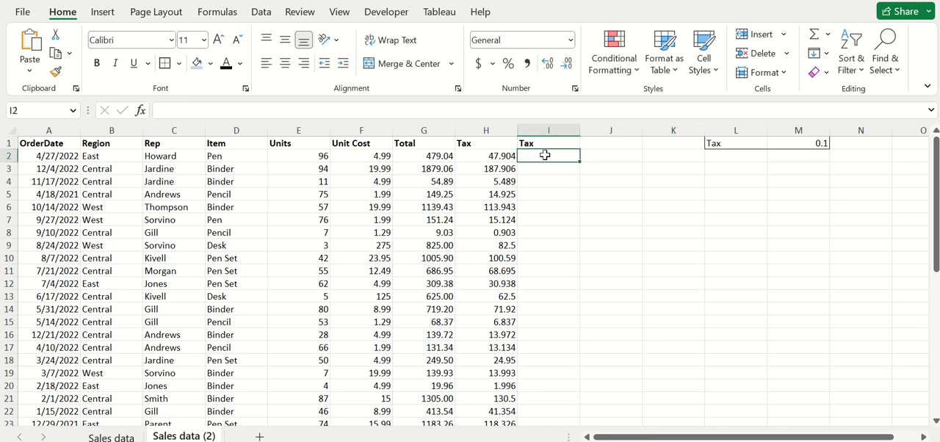
type("=")
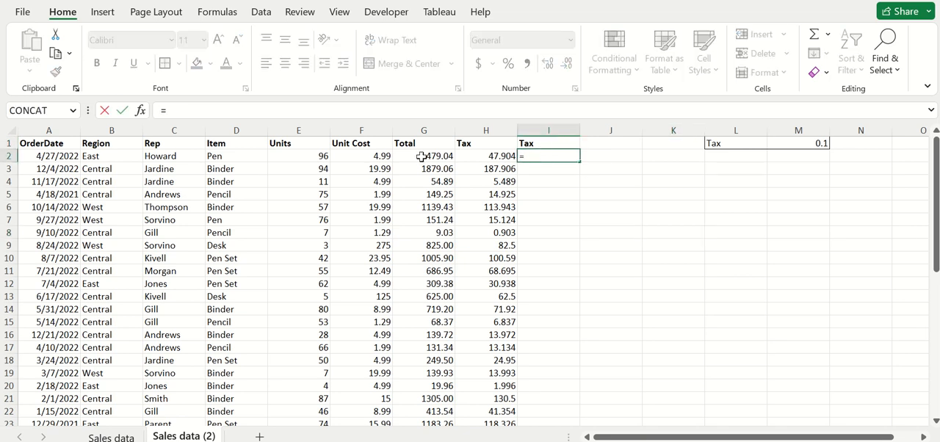
left_click(420, 156)
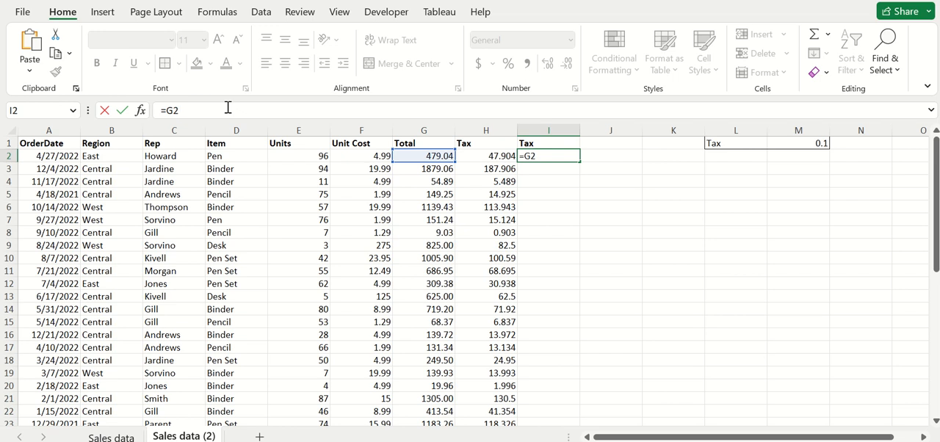
type("*")
left_click(812, 144)
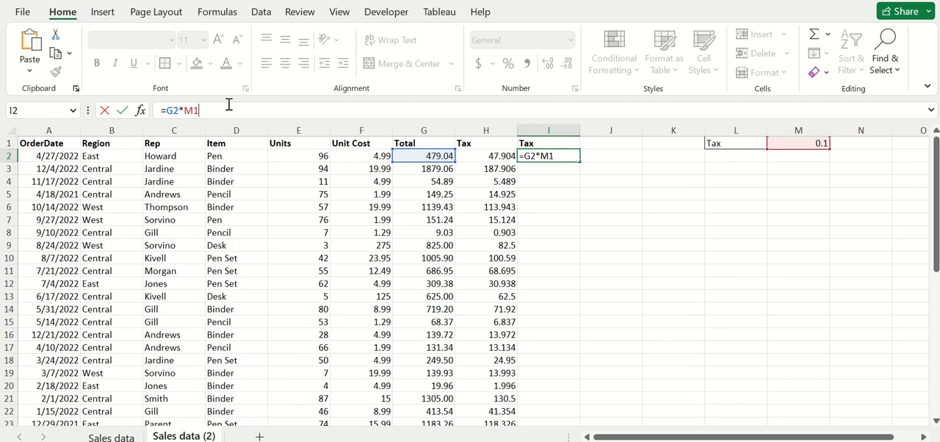
key("Return")
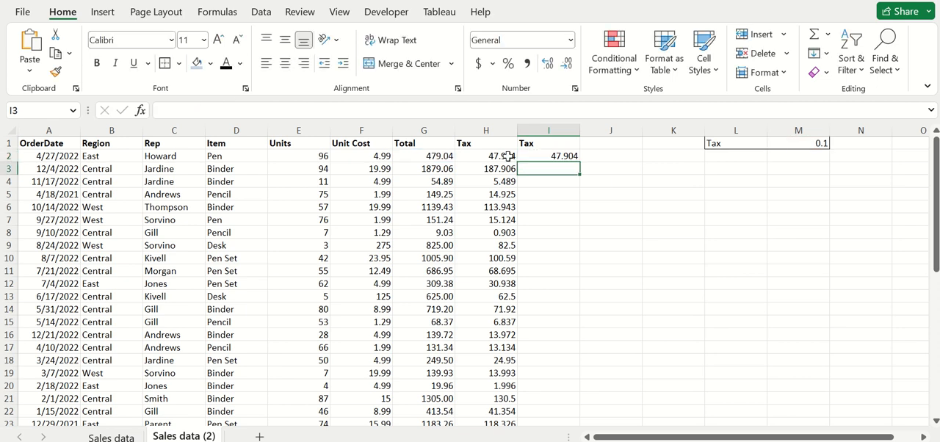
Try to copy the I2 tax formula down one row into I3
left_click(556, 154)
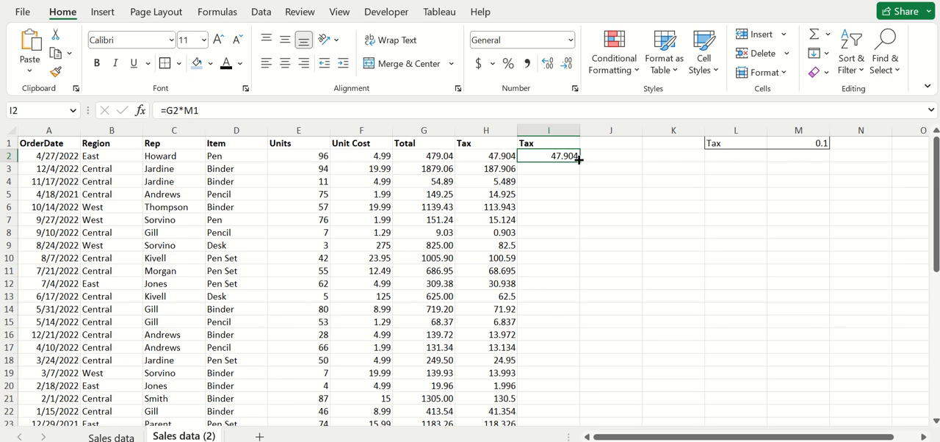
left_click_drag(579, 159, 578, 172)
left_click(566, 220)
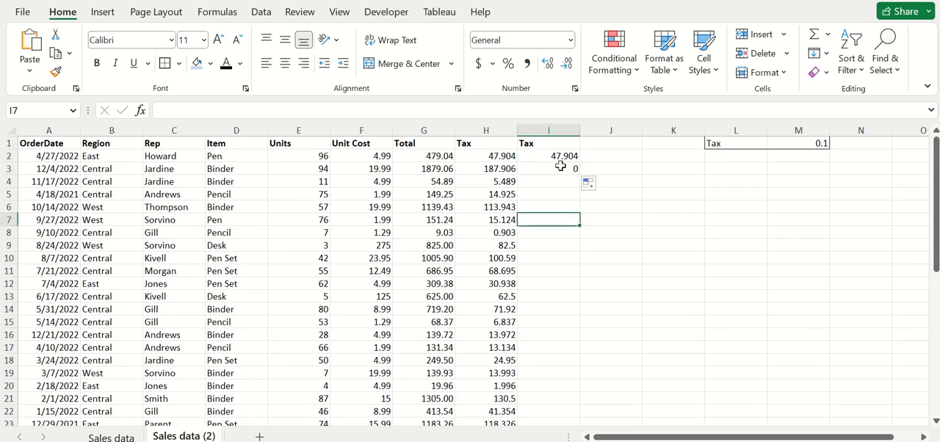
Inspect the cell references in the I3 formula and clear that cell
left_click(560, 167)
double_click(560, 167)
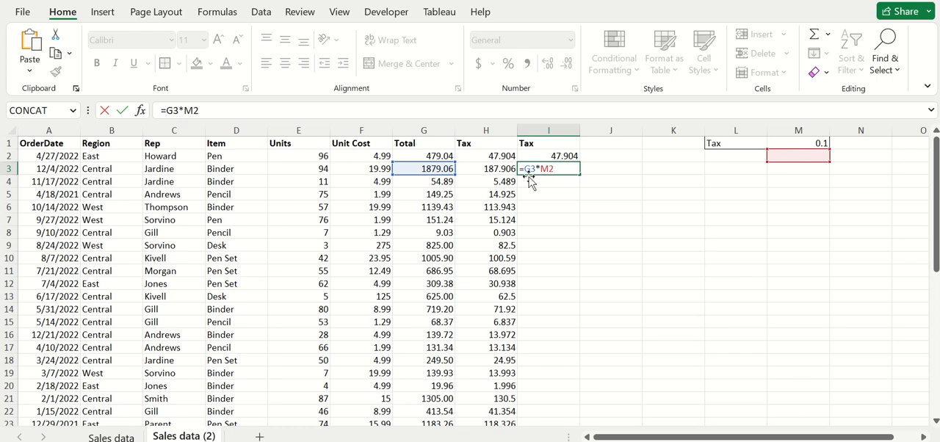
key("ctrl+Return")
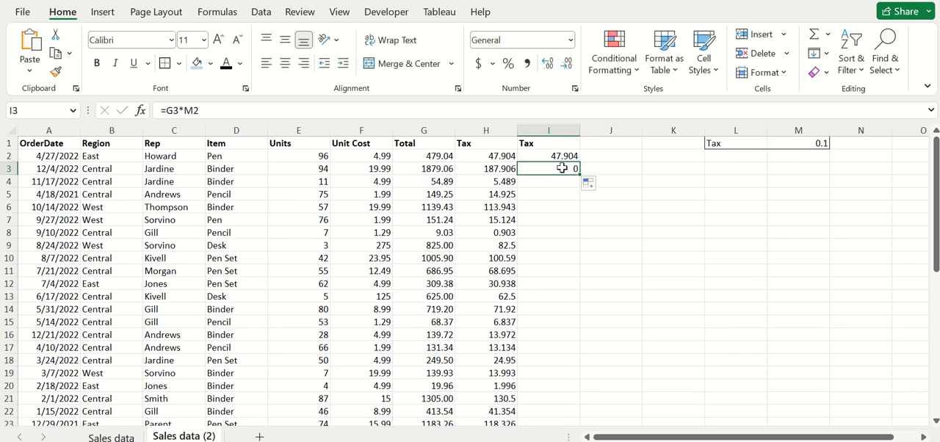
key("Delete")
Make the rate cell reference absolute in the I2 formula so it reads =G2*$M$1
left_click(558, 155)
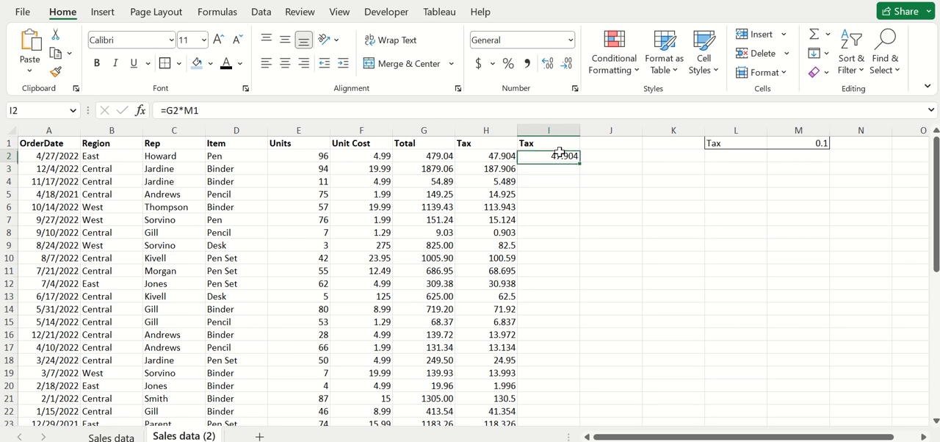
left_click(211, 108)
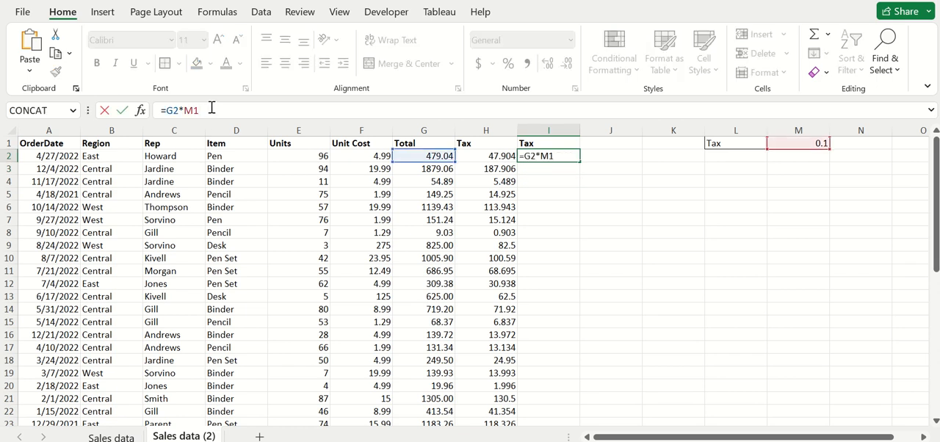
key("F4")
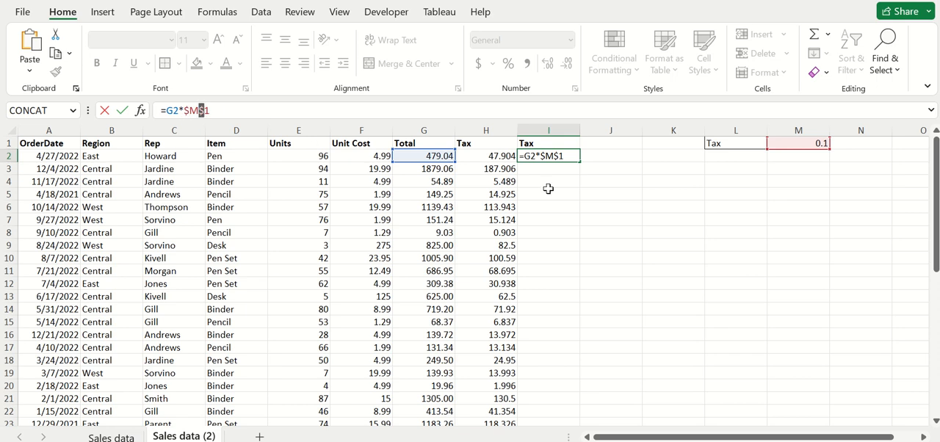
key("Return")
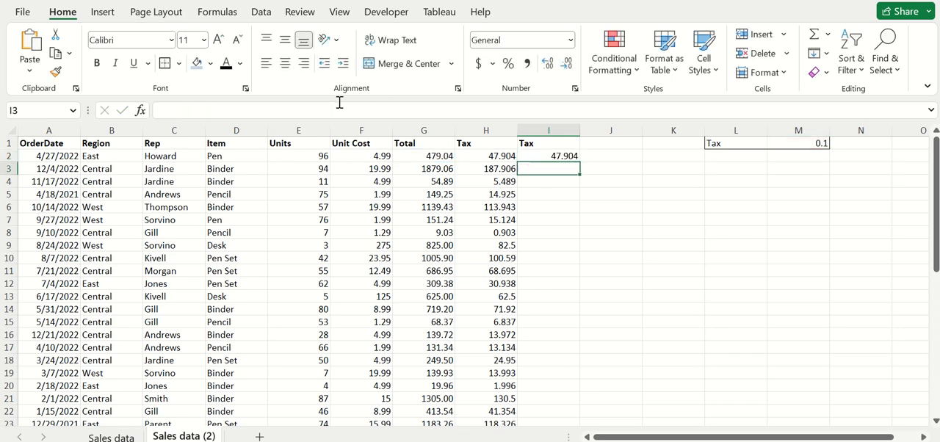
Fill the I2 formula down the second Tax column to the end of the data
left_click(575, 153)
double_click(579, 162)
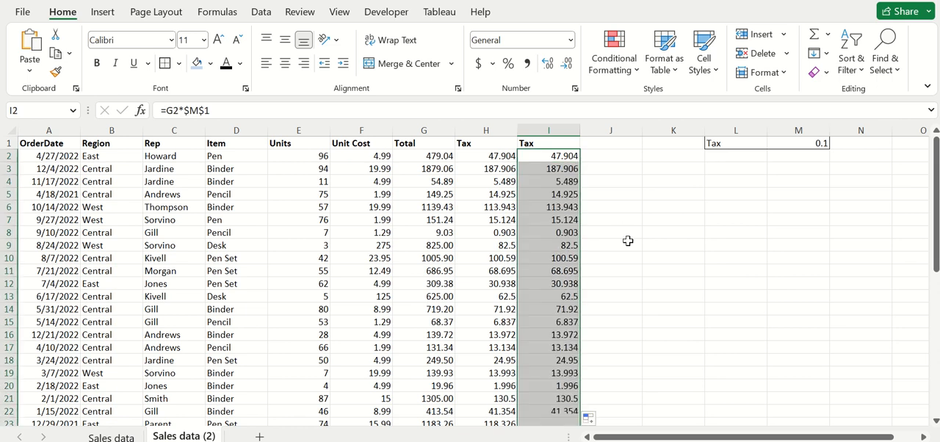
left_click(702, 267)
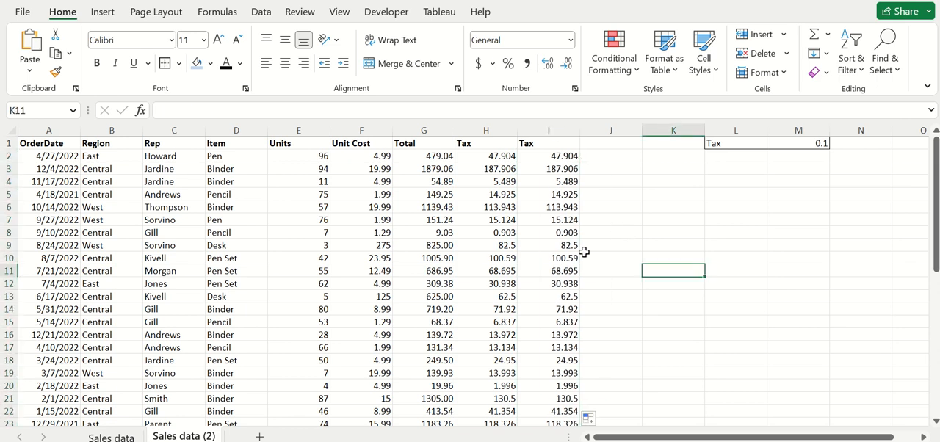
Compare the two Tax columns' formulas and values in rows 7 and 10
left_click(490, 218)
left_click(551, 220)
left_click(496, 257)
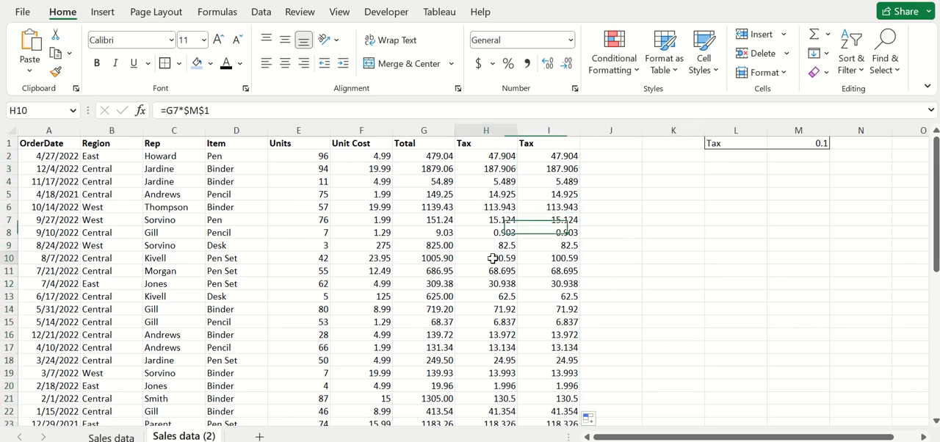
left_click(552, 257)
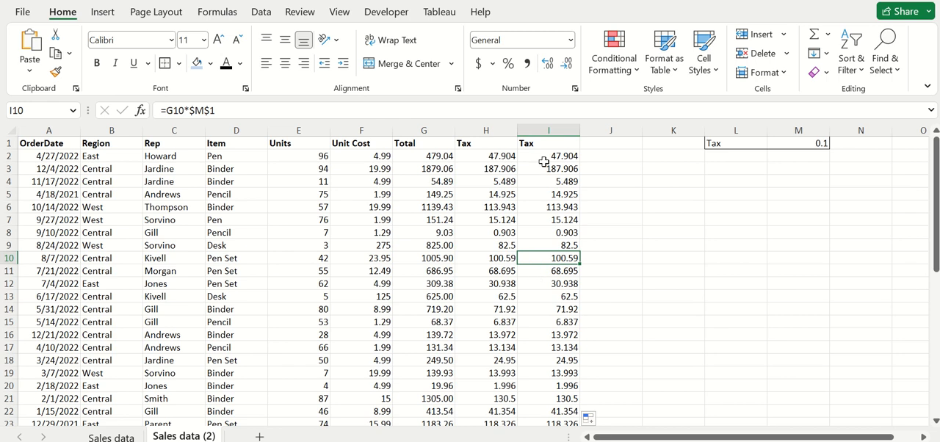